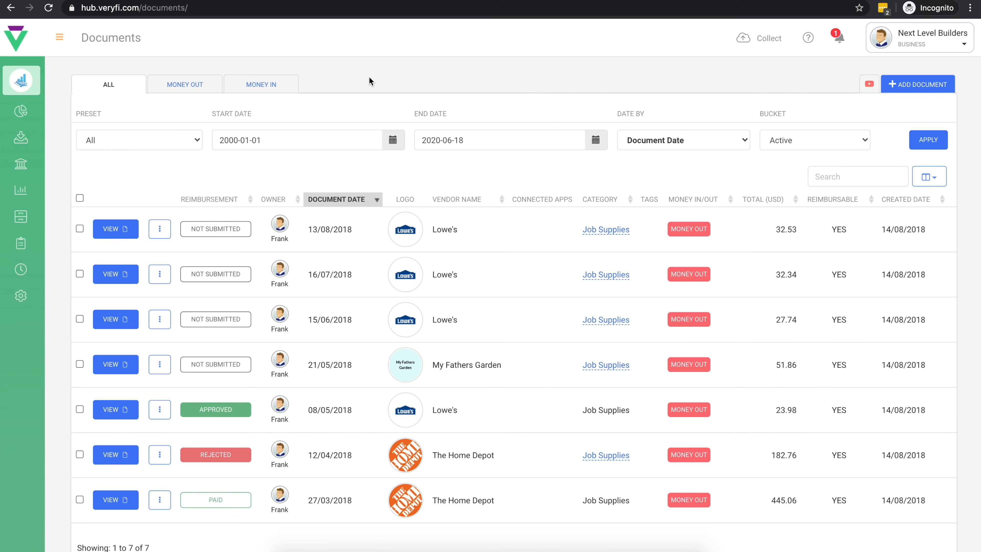
Turn on reimbursable tracking in the profile settings and save the change.
{"action": "left_click", "coordinate": [20, 296]}
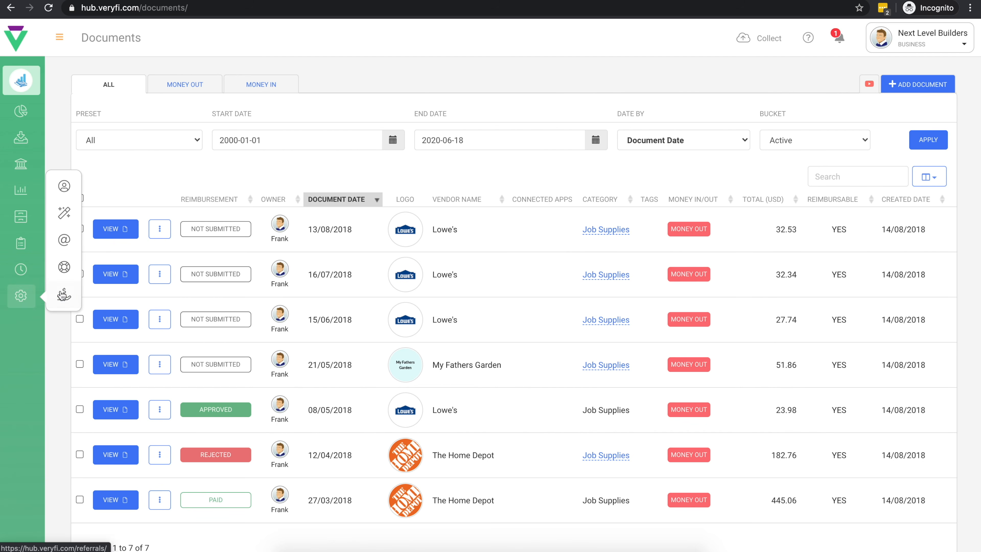
{"action": "left_click", "coordinate": [64, 188]}
{"action": "scroll", "coordinate": [497, 303], "scroll_direction": "down", "scroll_amount": 10}
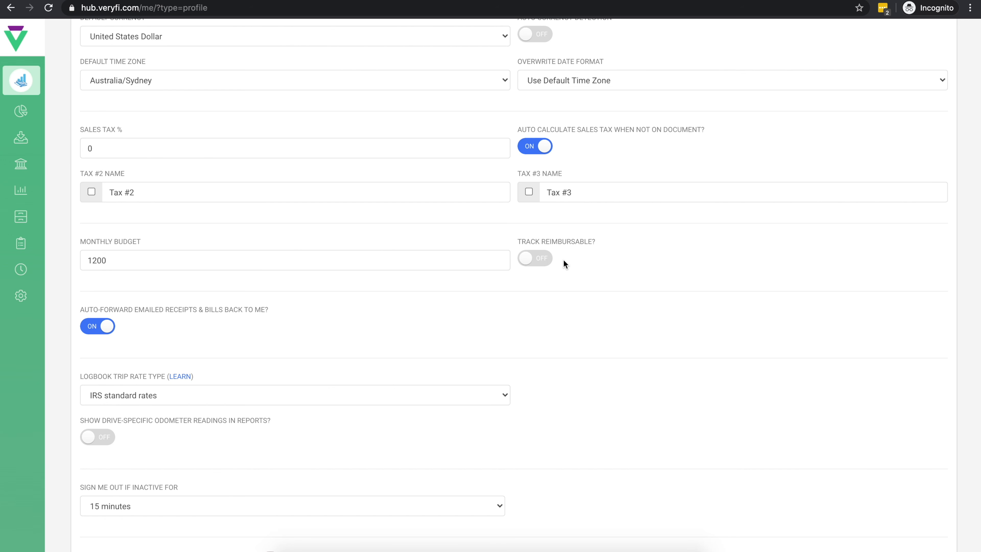
{"action": "left_click", "coordinate": [547, 259]}
{"action": "scroll", "coordinate": [615, 273], "scroll_direction": "down", "scroll_amount": 2}
{"action": "scroll", "coordinate": [856, 338], "scroll_direction": "down", "scroll_amount": 7}
{"action": "left_click", "coordinate": [921, 272]}
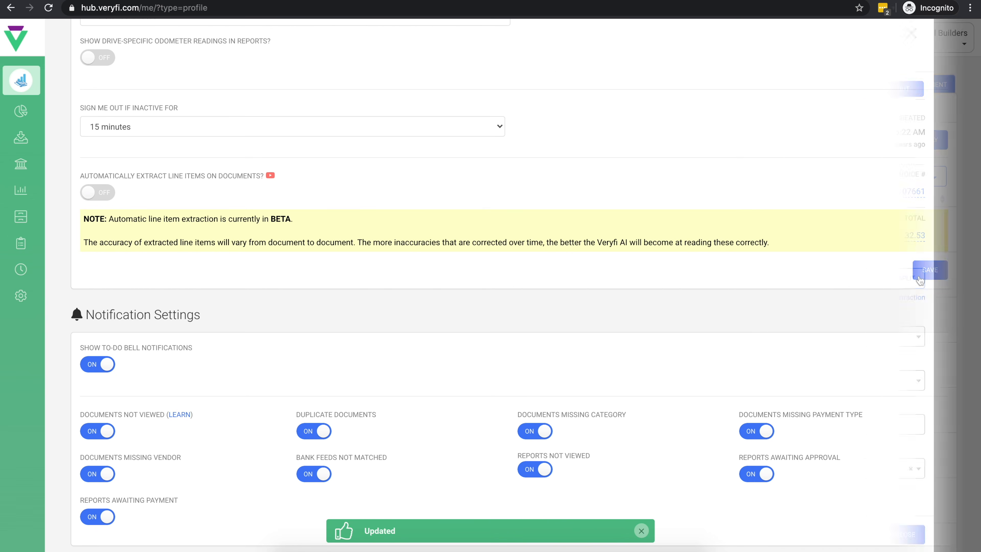
Check the reimbursable setting on the 13/08/2018 Lowe's document, and select it with the 16/07/2018 one to view the available bulk actions.
{"action": "scroll", "coordinate": [423, 234], "scroll_direction": "down", "scroll_amount": 4}
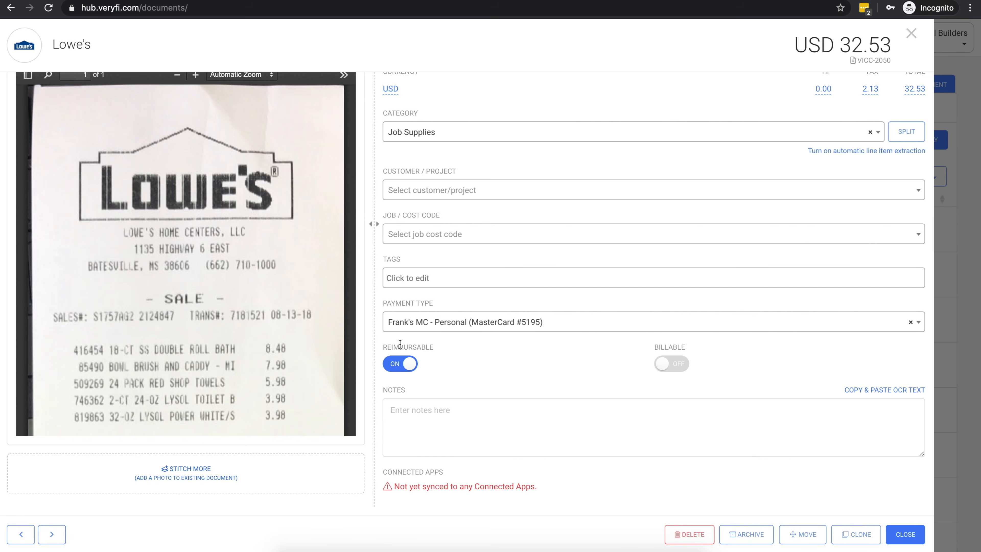
{"action": "left_click", "coordinate": [966, 300]}
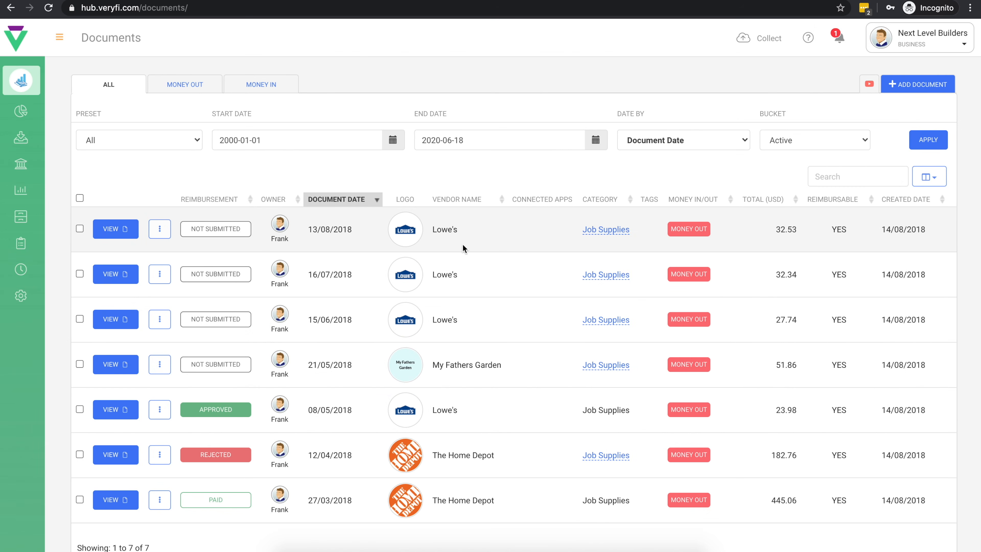
{"action": "left_click", "coordinate": [80, 228]}
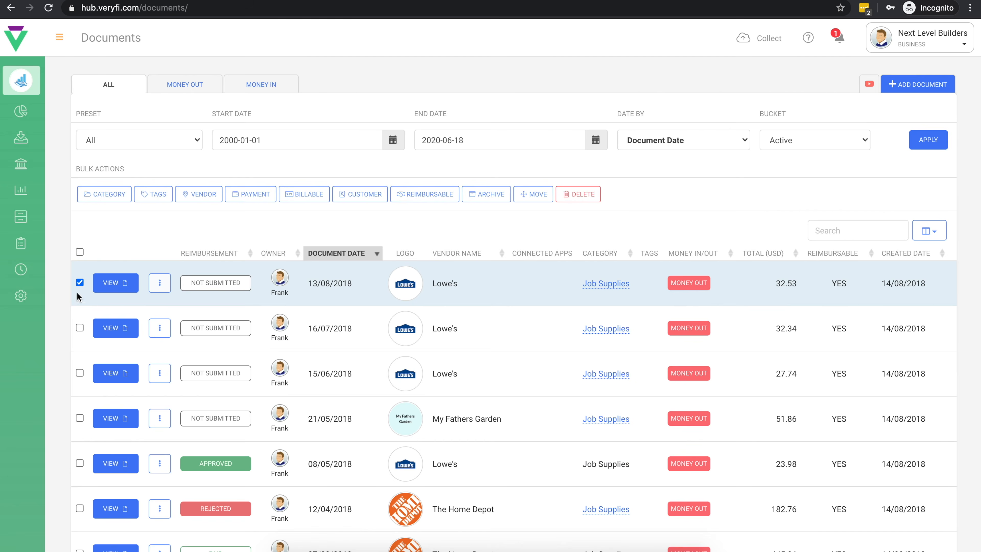
{"action": "left_click", "coordinate": [79, 328]}
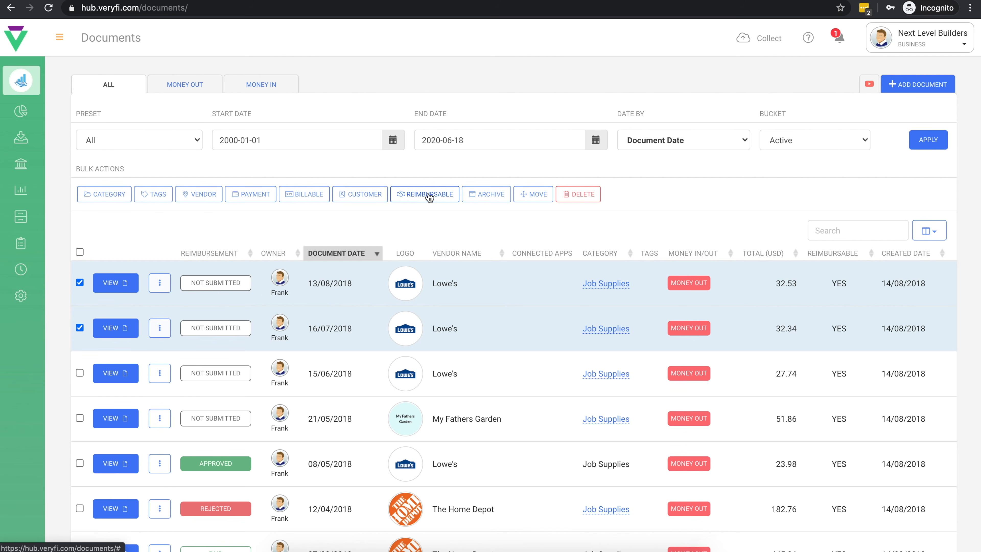
Open the list of generated expense reports from the reports overview.
{"action": "left_click", "coordinate": [22, 192]}
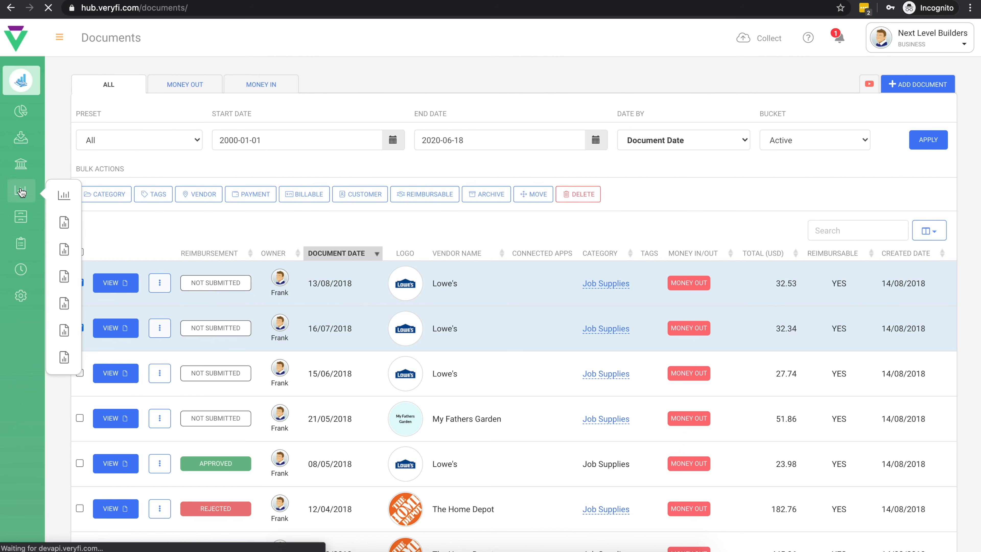
{"action": "scroll", "coordinate": [94, 187], "scroll_direction": "down", "scroll_amount": 5}
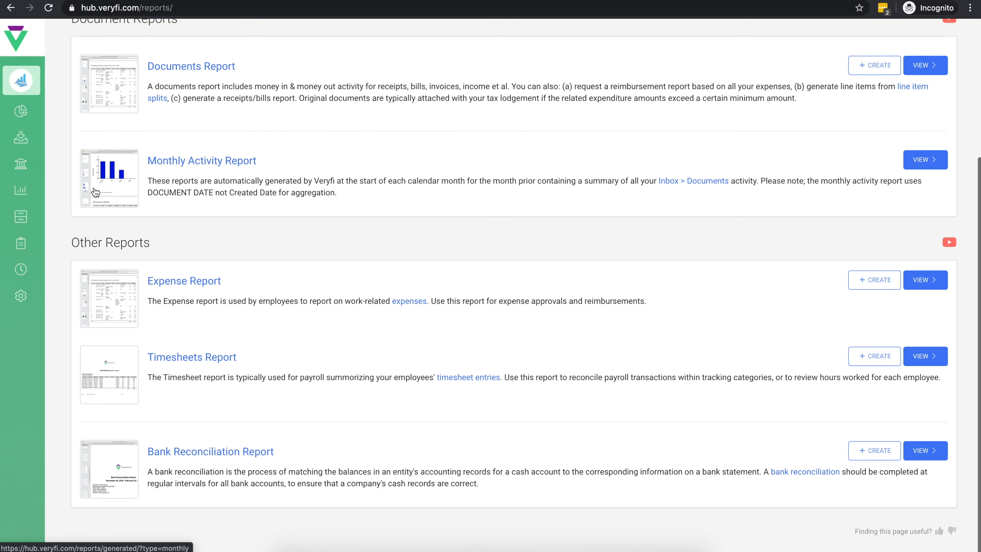
{"action": "left_click", "coordinate": [925, 281]}
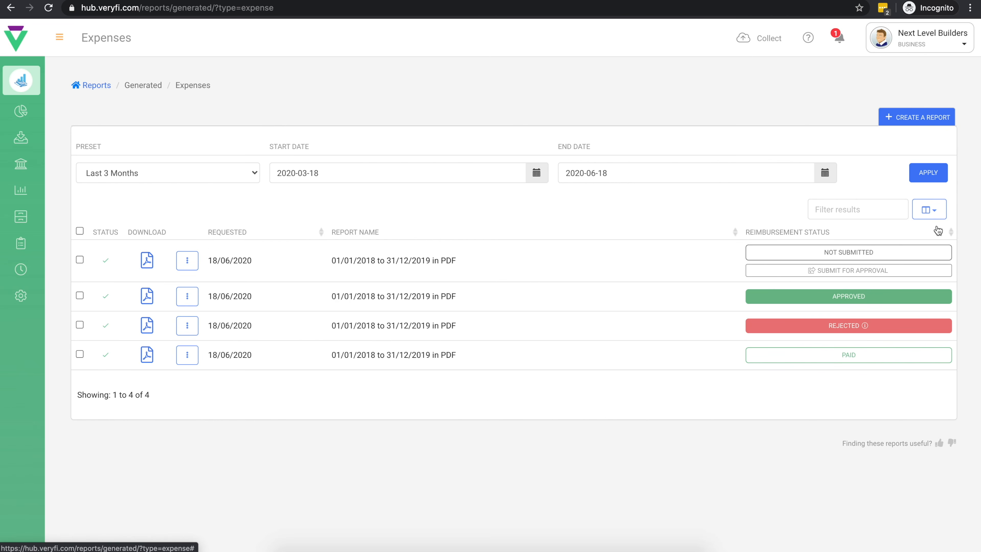
Start a new expense report and set its date range to begin on 2018-03-18.
{"action": "left_click", "coordinate": [919, 121]}
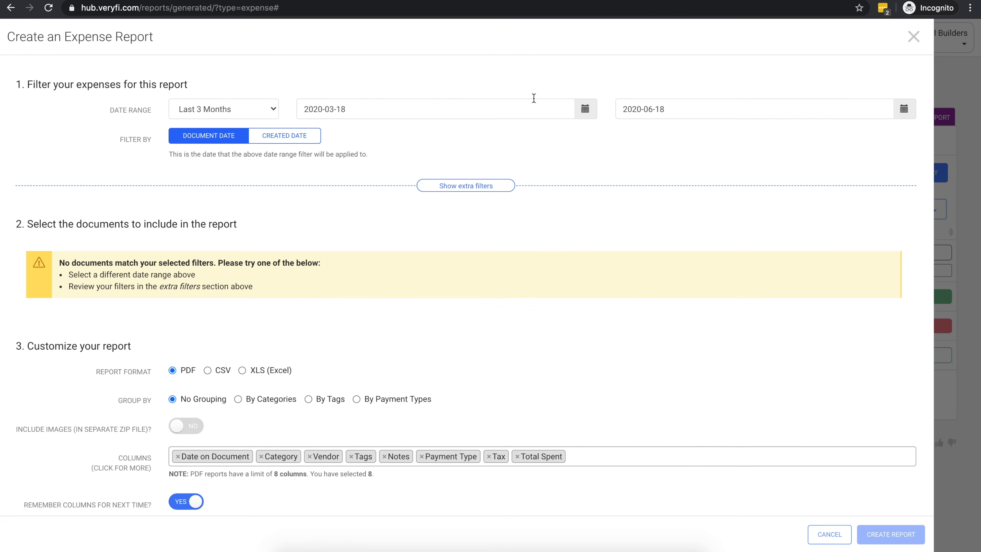
{"action": "left_click_drag", "start_coordinate": [314, 109], "coordinate": [321, 109]}
{"action": "type", "text": "18"}
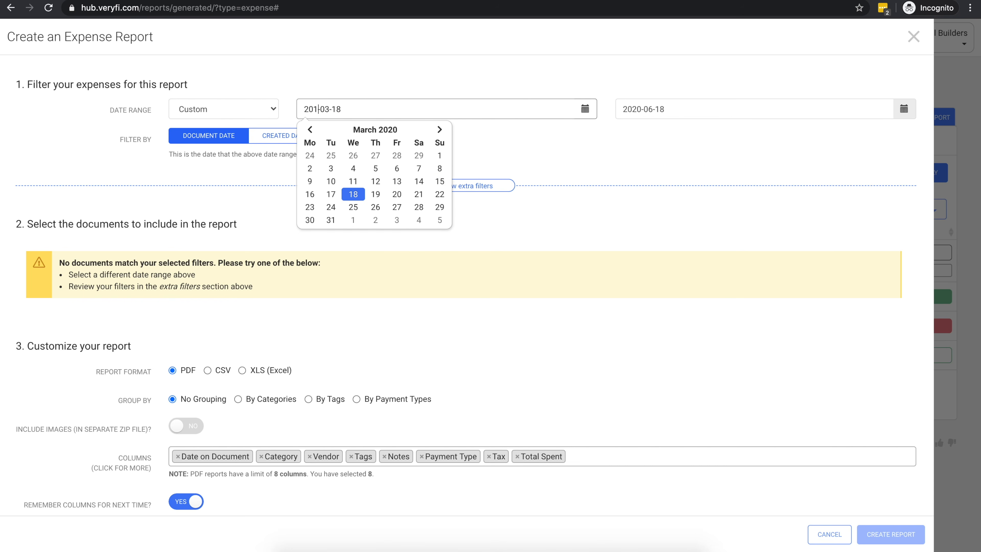
{"action": "left_click", "coordinate": [334, 85]}
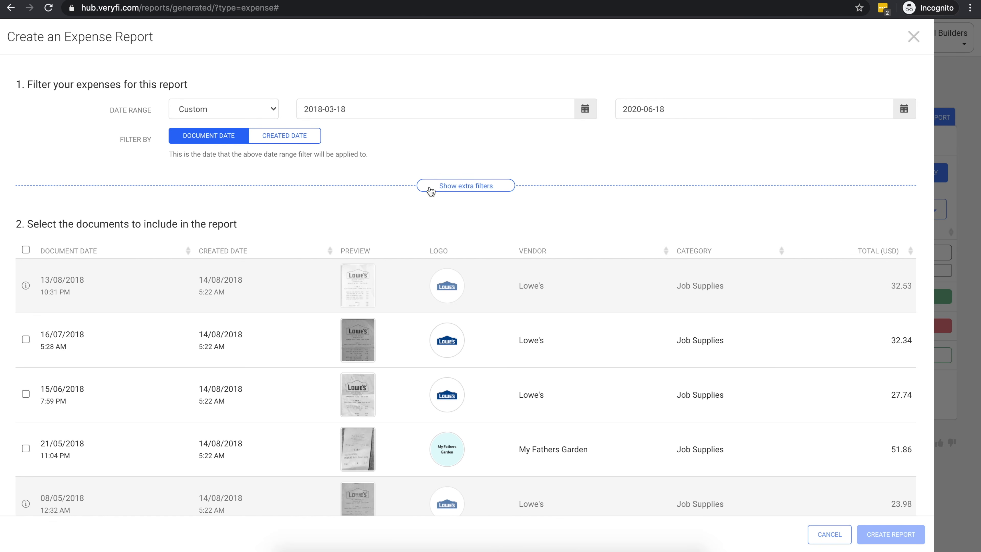
Review the extra filters and the explanations for the greyed-out documents, and close the expense report form.
{"action": "left_click", "coordinate": [455, 191]}
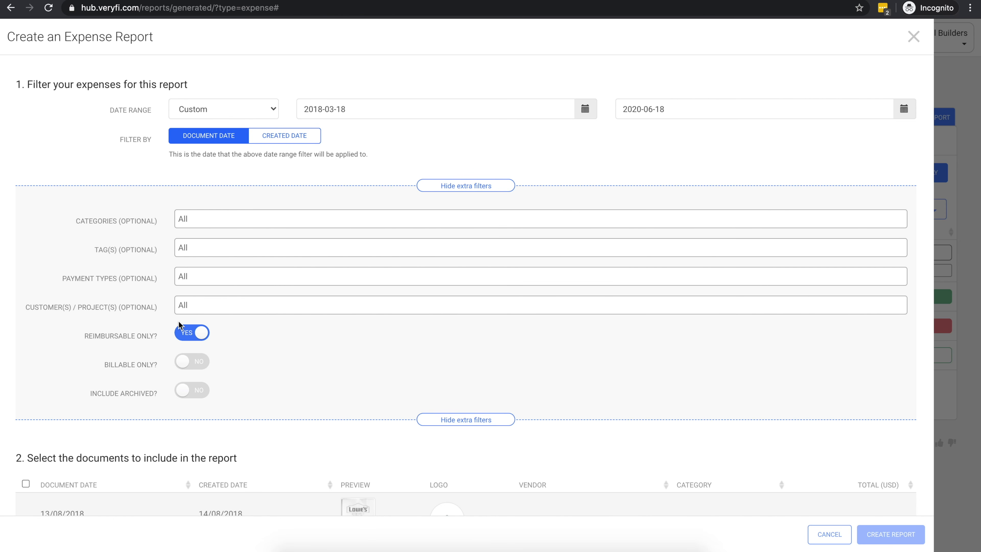
{"action": "left_click", "coordinate": [450, 186]}
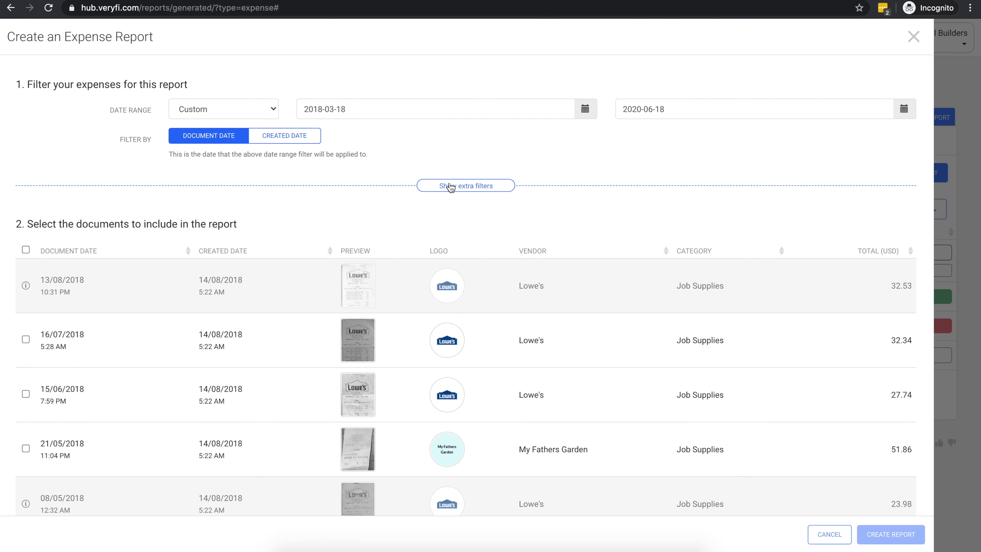
{"action": "scroll", "coordinate": [382, 207], "scroll_direction": "down", "scroll_amount": 2}
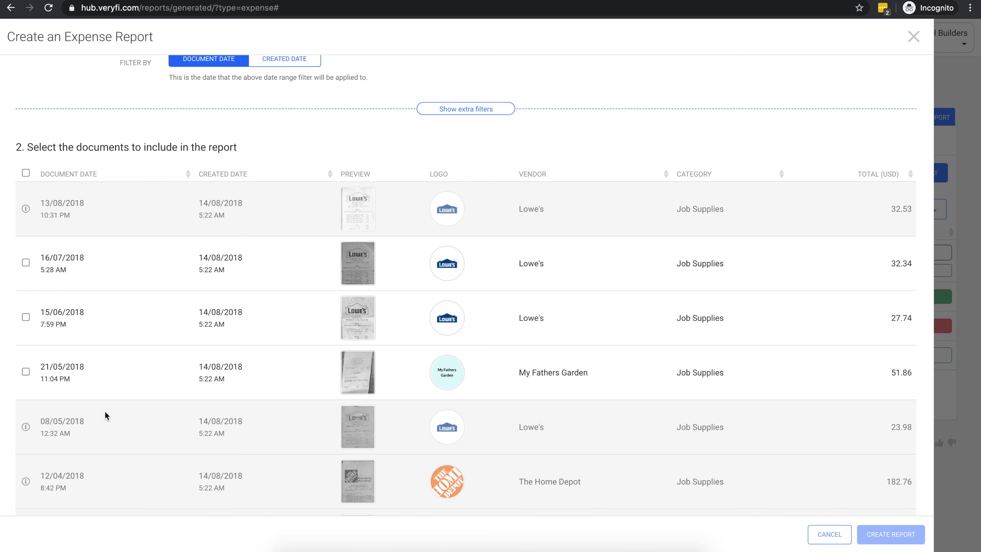
{"action": "mouse_move", "coordinate": [28, 212]}
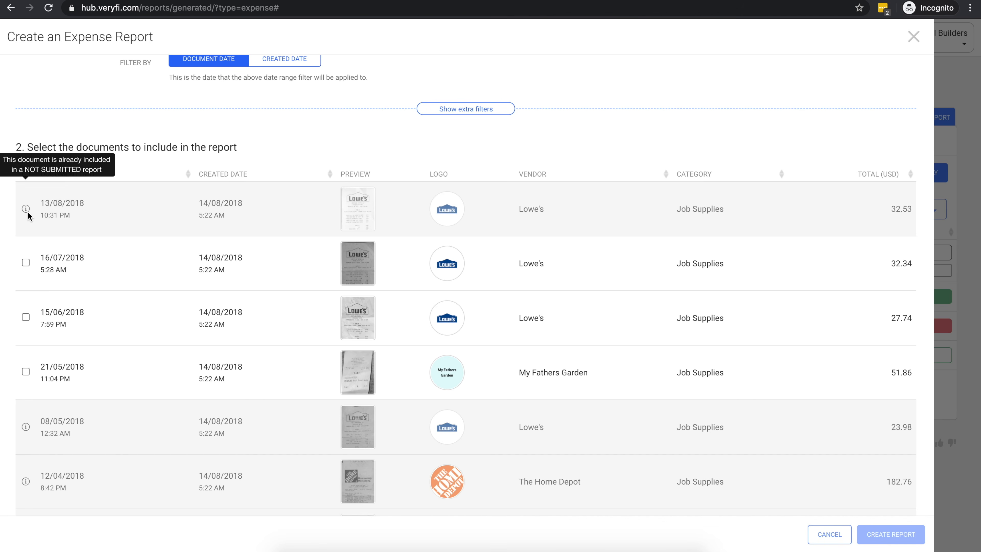
{"action": "mouse_move", "coordinate": [30, 426]}
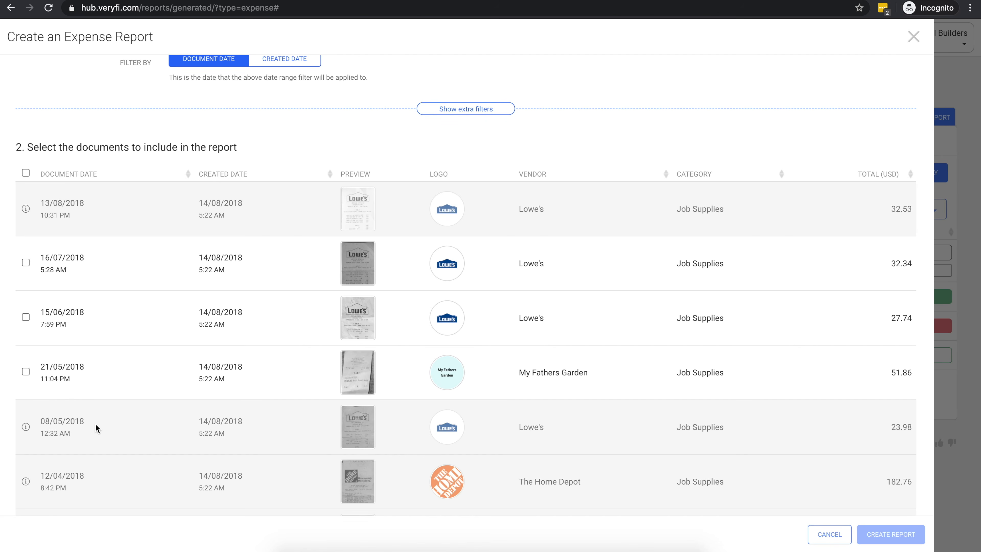
{"action": "left_click", "coordinate": [967, 364]}
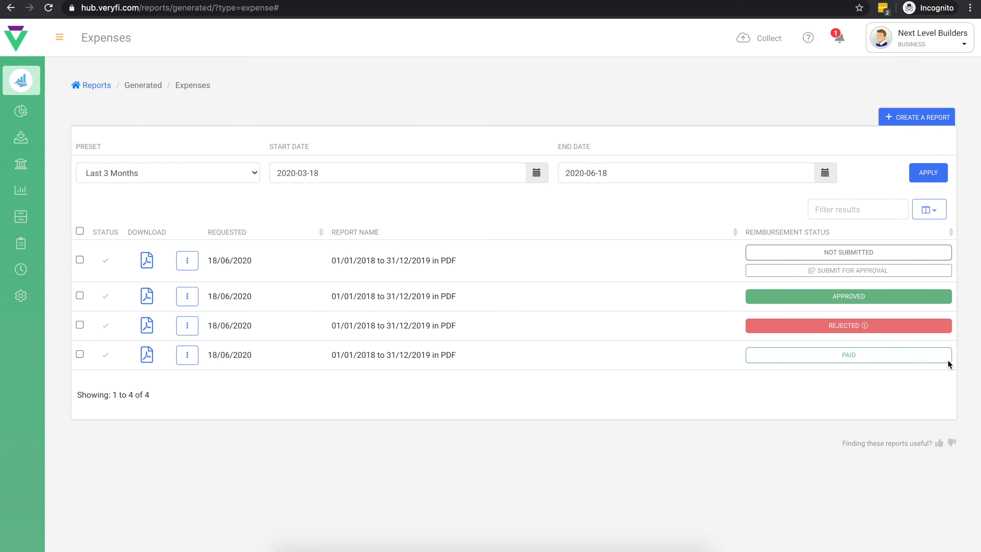
Delete the expense report that has not been submitted, releasing its documents.
{"action": "left_click", "coordinate": [184, 263]}
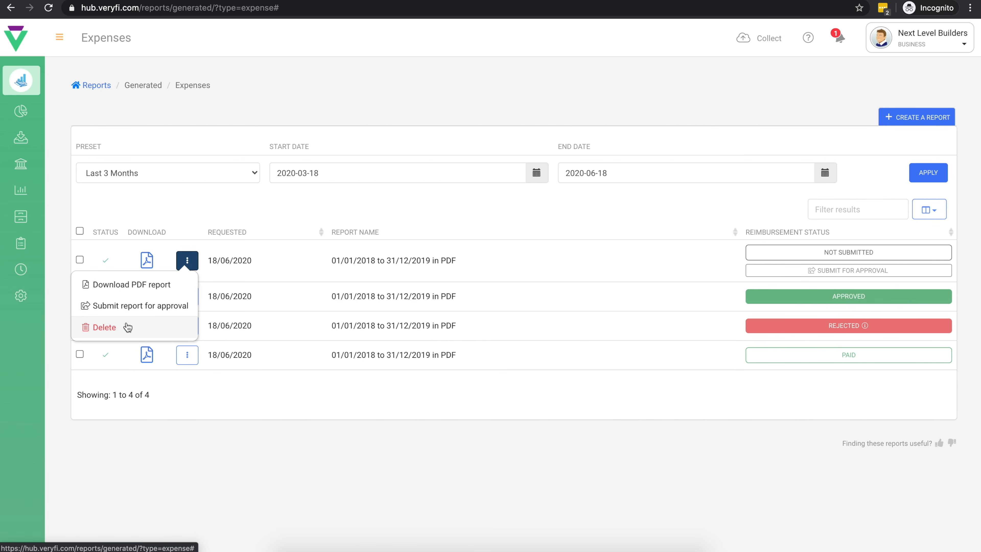
{"action": "left_click", "coordinate": [116, 325]}
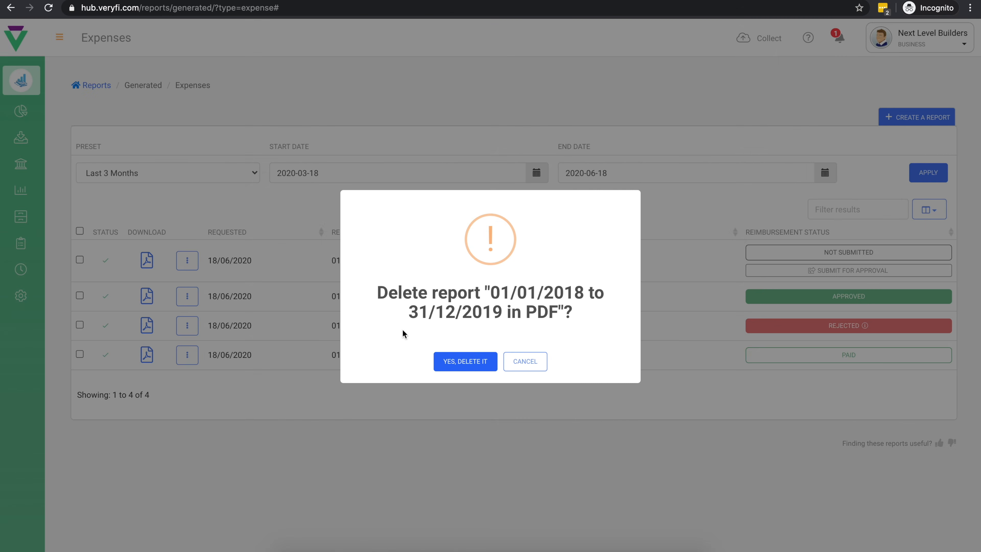
{"action": "left_click", "coordinate": [460, 360]}
{"action": "left_click", "coordinate": [491, 353]}
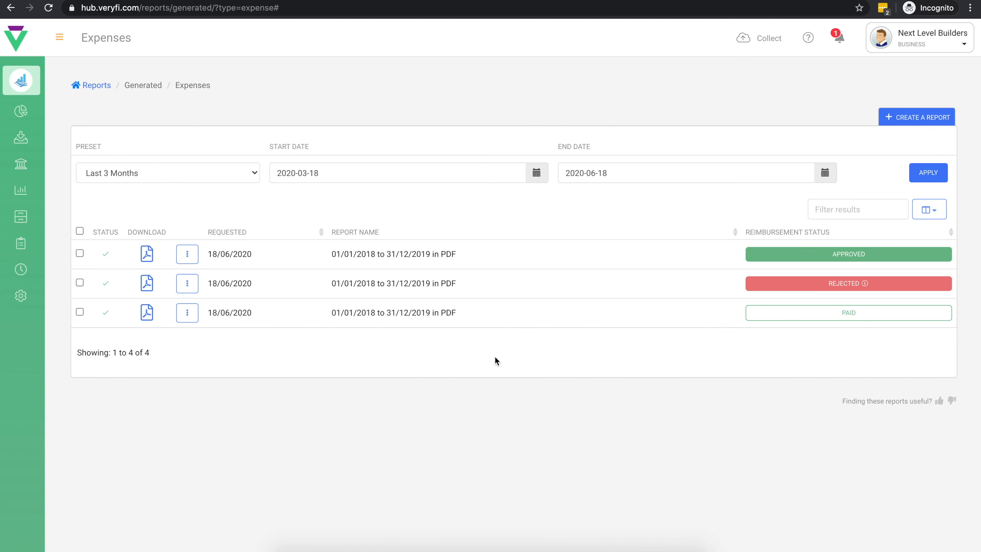
Create a PDF expense report containing the Lowe's documents dated 13/08/2018 and 16/07/2018, keeping the default grouping, columns and report name.
{"action": "left_click", "coordinate": [936, 117]}
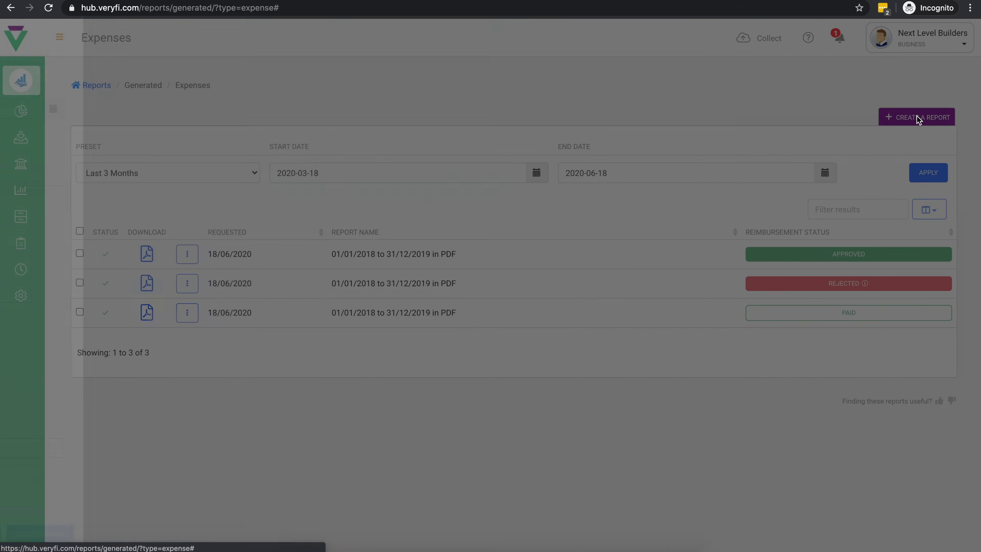
{"action": "left_click", "coordinate": [25, 285]}
{"action": "left_click", "coordinate": [26, 340]}
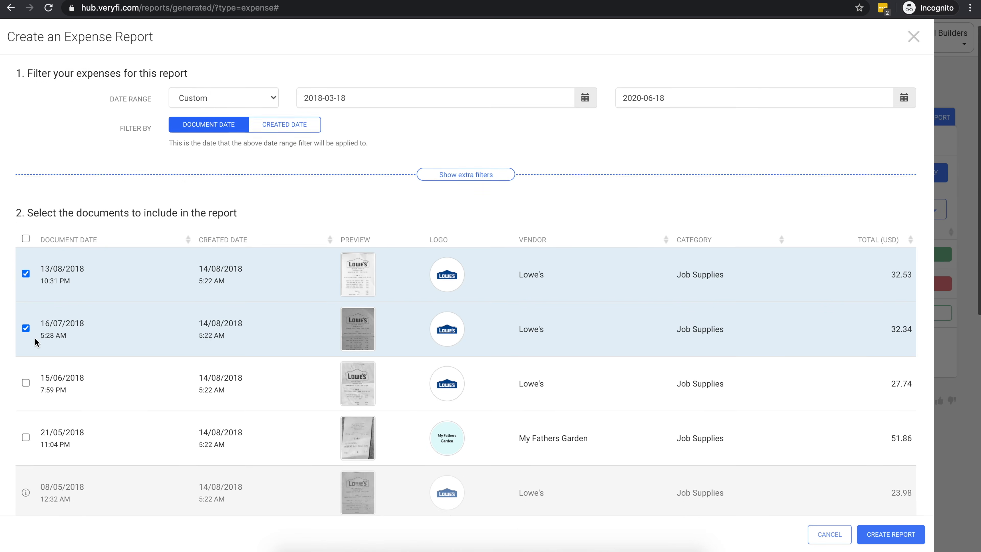
{"action": "scroll", "coordinate": [35, 338], "scroll_direction": "down", "scroll_amount": 8}
{"action": "scroll", "coordinate": [35, 338], "scroll_direction": "down", "scroll_amount": 3}
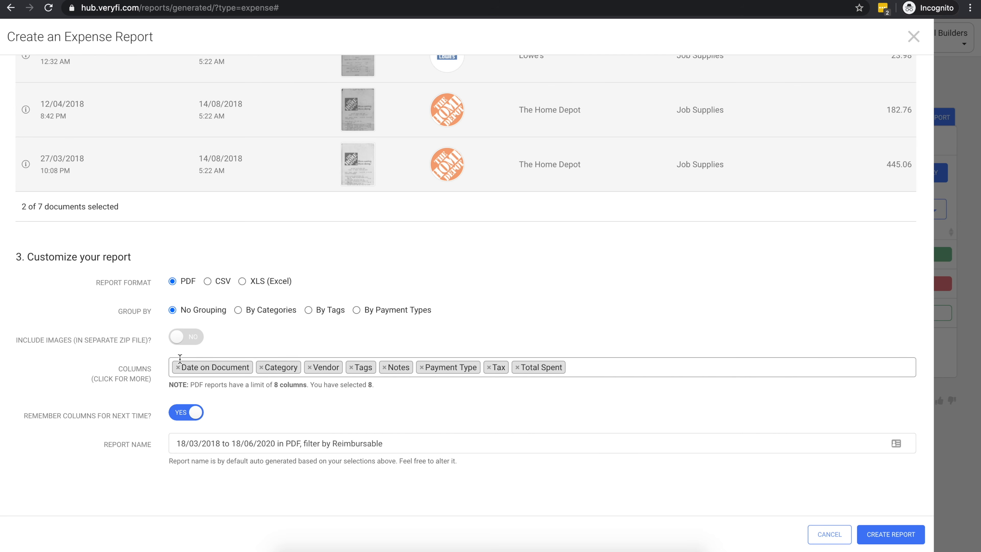
{"action": "left_click", "coordinate": [885, 535]}
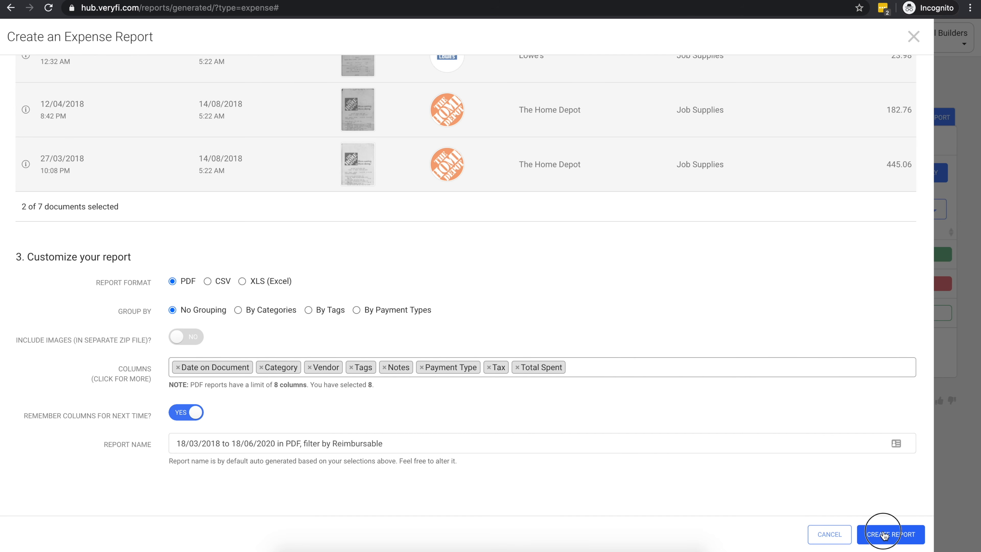
{"action": "left_click", "coordinate": [440, 368]}
{"action": "left_click", "coordinate": [485, 362]}
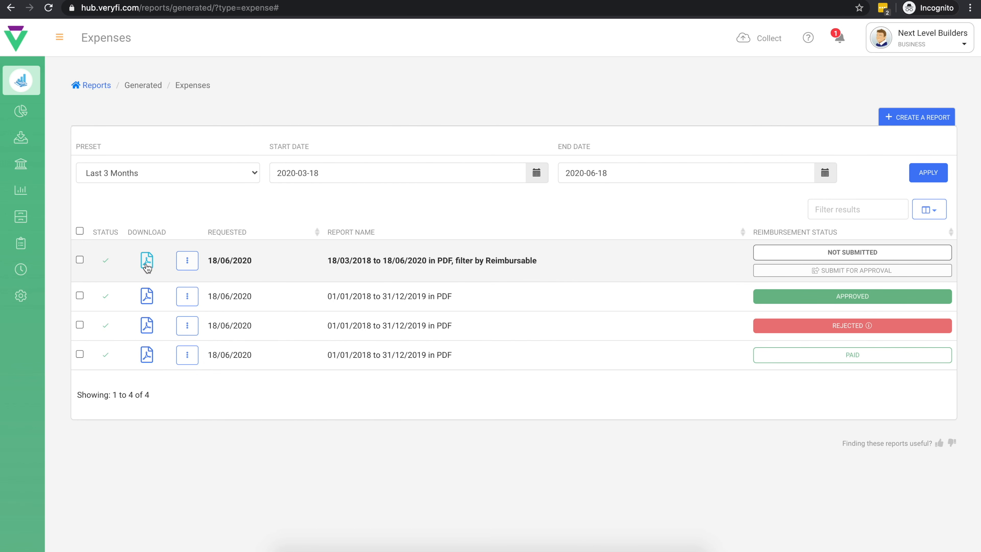
View the new report's PDF down to the attached receipt images, and close it.
{"action": "left_click", "coordinate": [147, 264]}
{"action": "scroll", "coordinate": [171, 263], "scroll_direction": "down", "scroll_amount": 5}
{"action": "scroll", "coordinate": [170, 263], "scroll_direction": "down", "scroll_amount": 15}
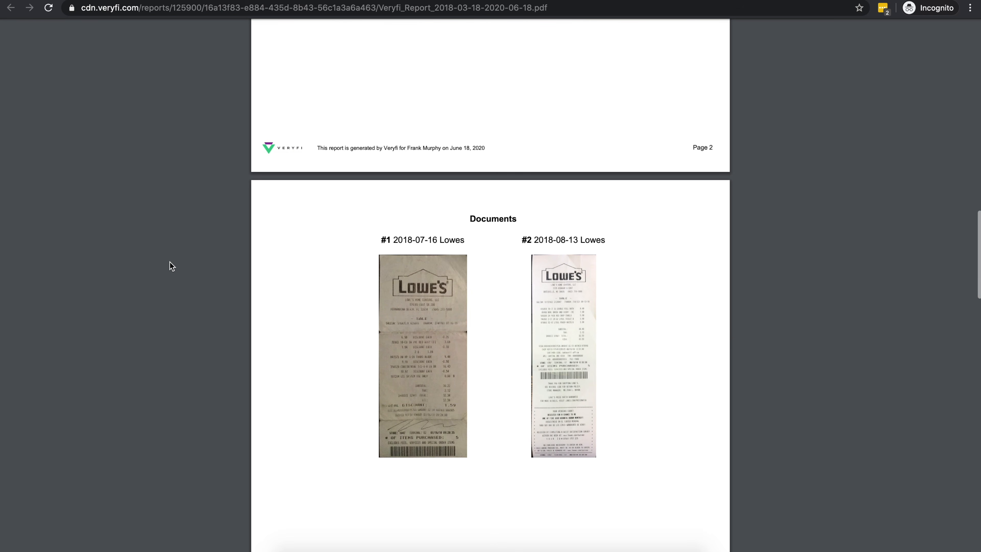
{"action": "key", "text": "super+w"}
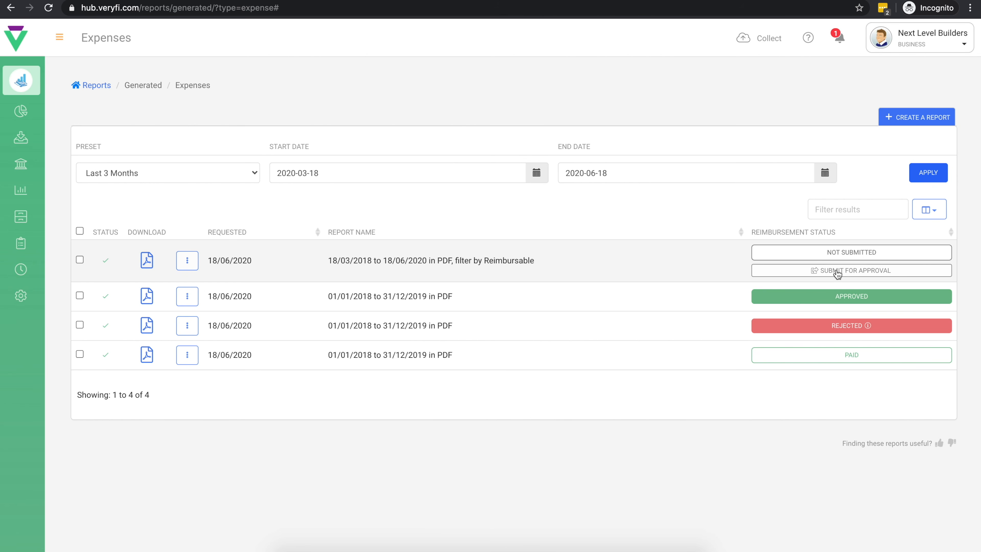
Submit the new 18/03/2018 to 18/06/2020 expense report for approval.
{"action": "left_click", "coordinate": [854, 272]}
{"action": "left_click", "coordinate": [479, 352]}
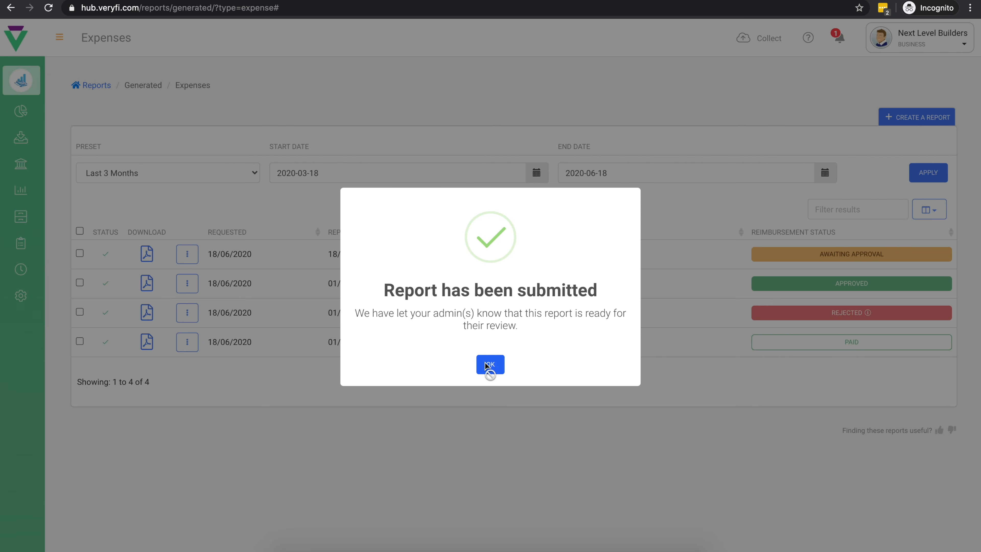
{"action": "left_click", "coordinate": [485, 365]}
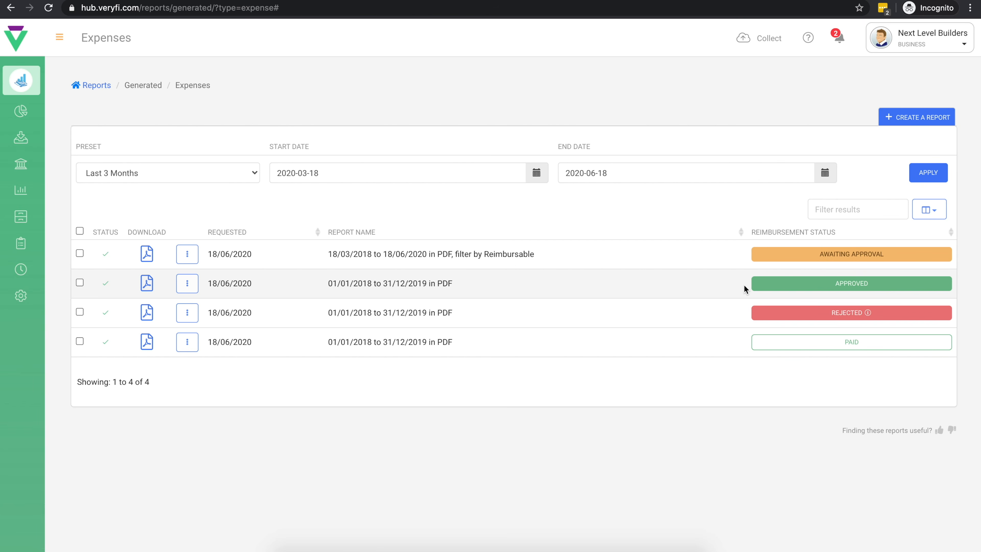
Review the reimbursement statuses of the reports and documents, and open the column choices for the documents list.
{"action": "mouse_move", "coordinate": [851, 314]}
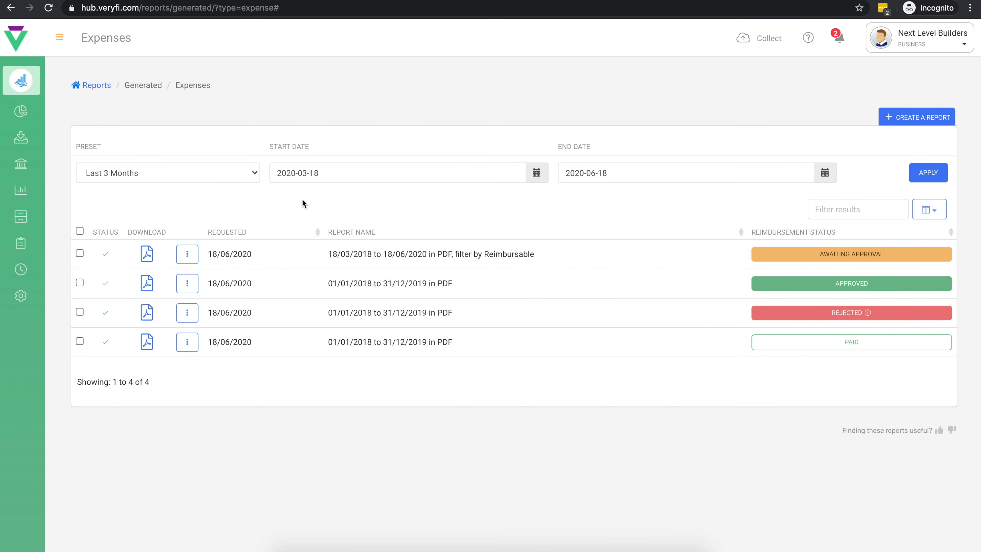
{"action": "left_click", "coordinate": [37, 137]}
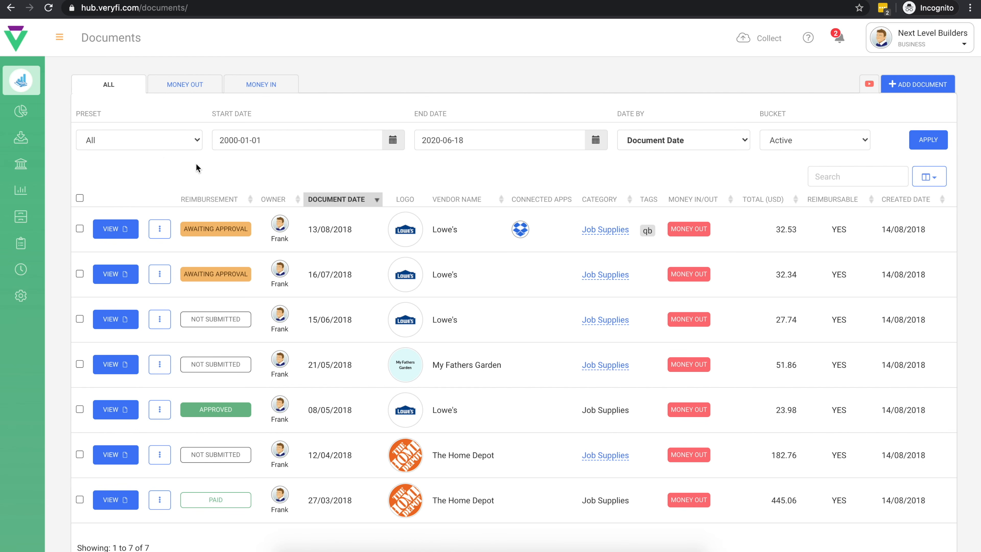
{"action": "scroll", "coordinate": [226, 207], "scroll_direction": "down", "scroll_amount": 1}
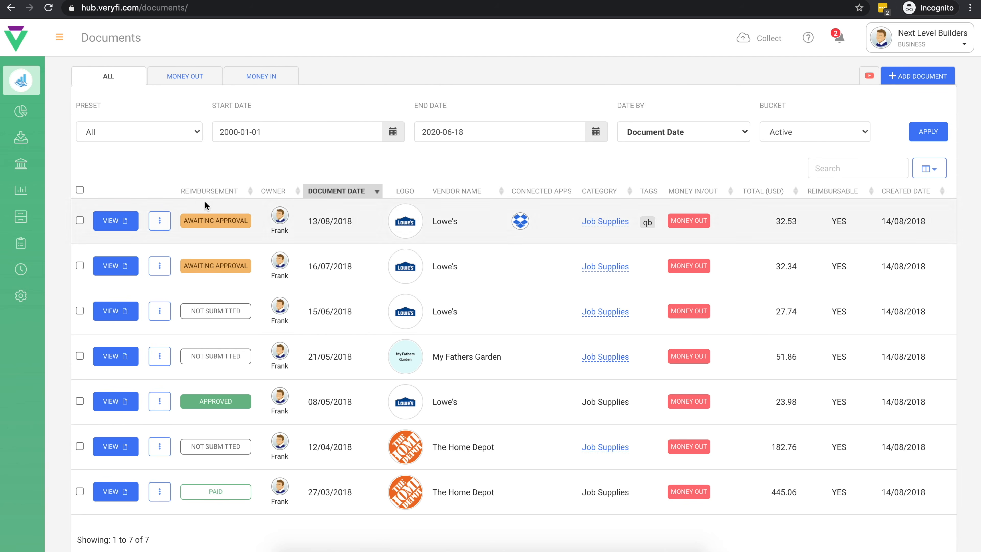
{"action": "left_click", "coordinate": [937, 169]}
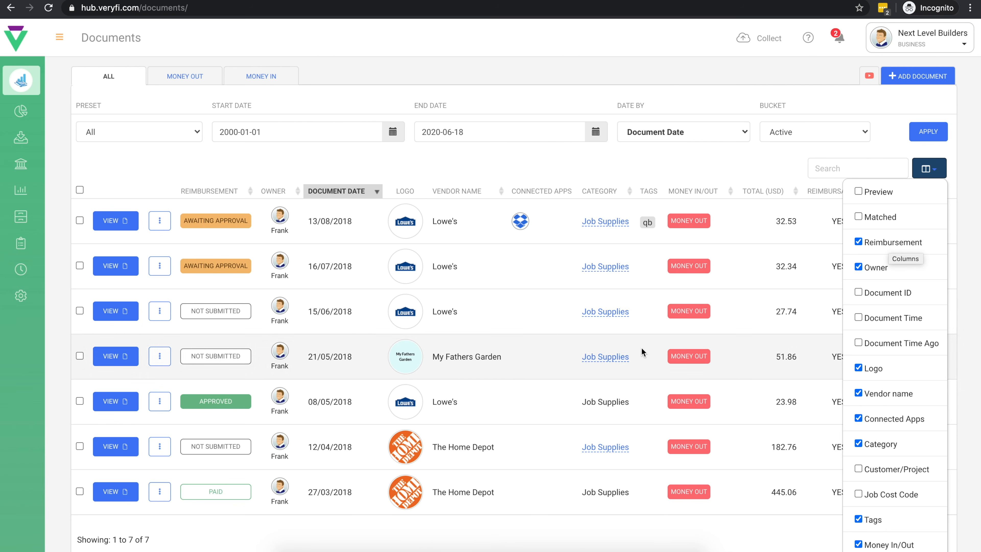
Check the approver's dashboard attention items and this month's notifications for expense reports awaiting approval or payment.
{"action": "left_click", "coordinate": [109, 402]}
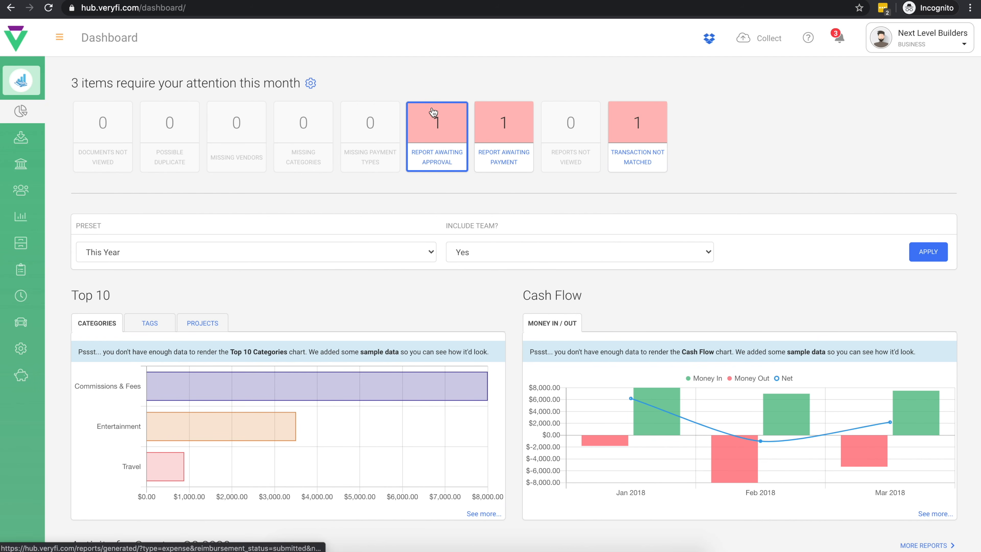
{"action": "left_click", "coordinate": [839, 39]}
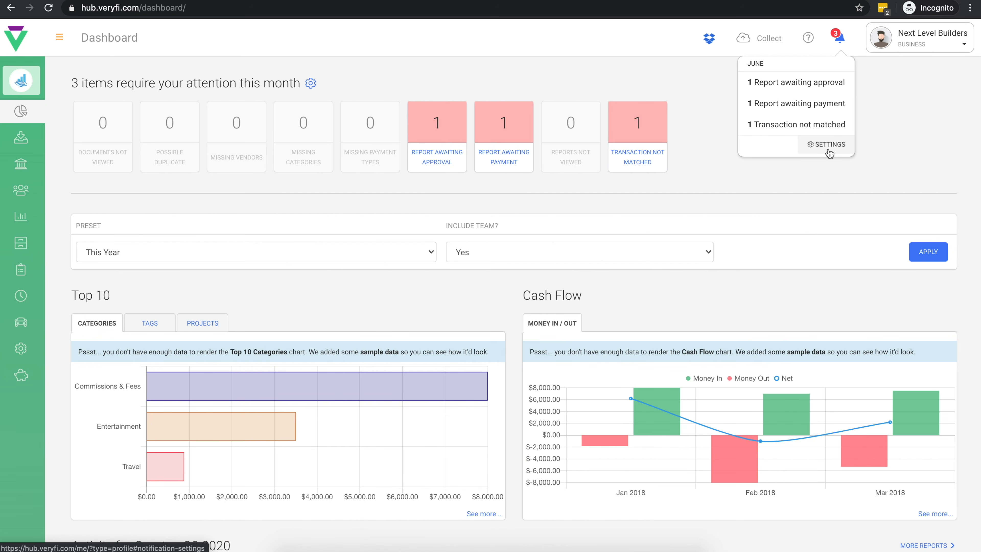
{"action": "left_click", "coordinate": [821, 166]}
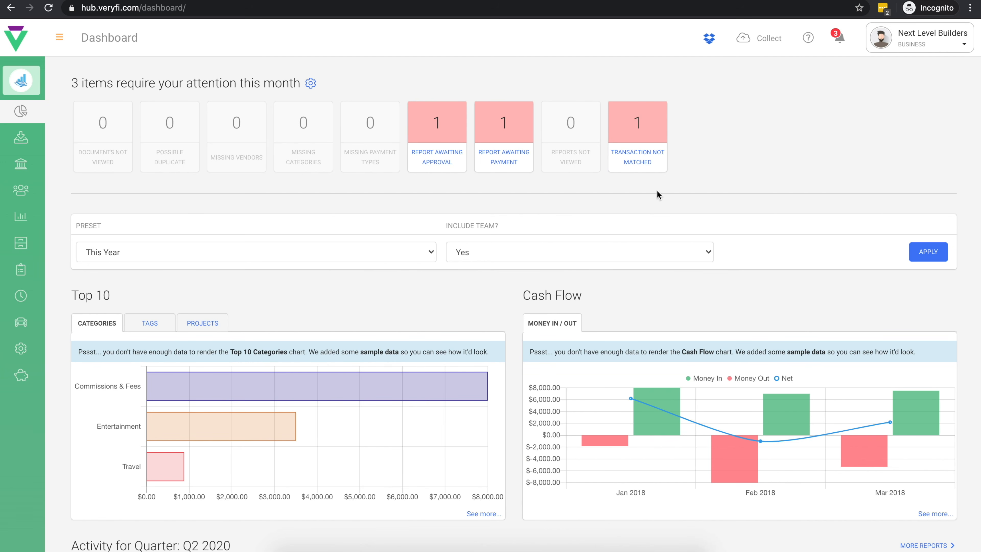
Open the list of generated expense reports and view the rejection prompt for the 18/03/2018 to 18/06/2020 report, cancelling without rejecting it.
{"action": "left_click", "coordinate": [21, 216]}
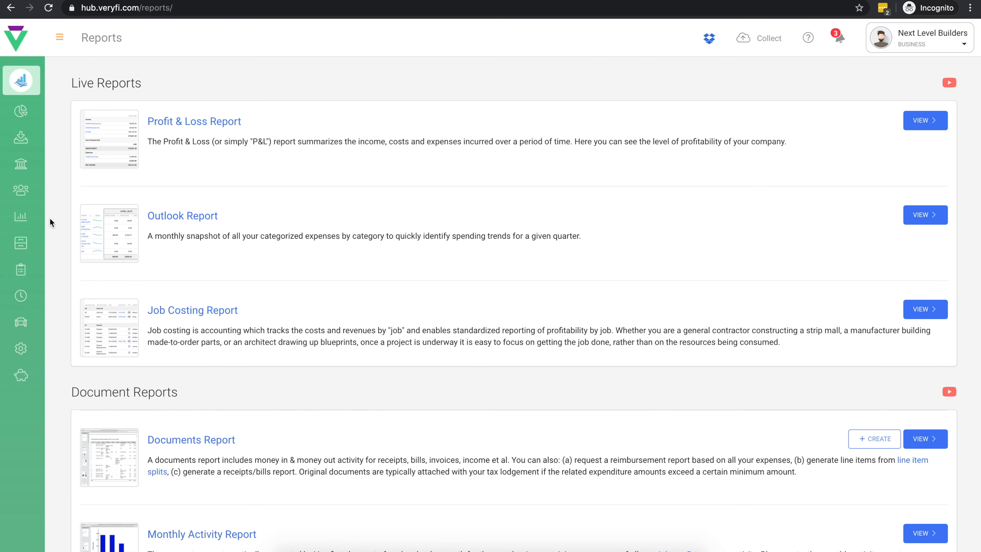
{"action": "scroll", "coordinate": [373, 263], "scroll_direction": "down", "scroll_amount": 10}
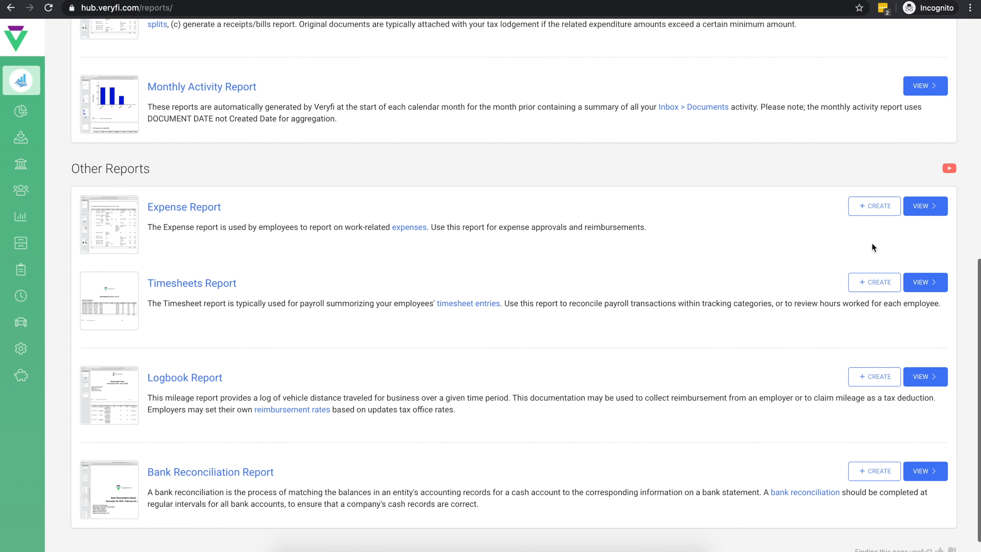
{"action": "left_click", "coordinate": [922, 212]}
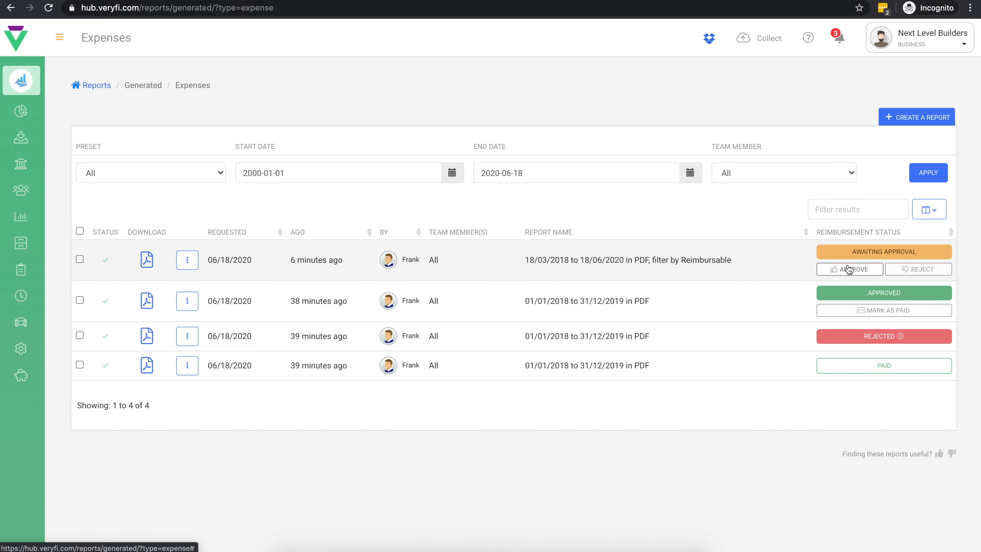
{"action": "left_click", "coordinate": [905, 270]}
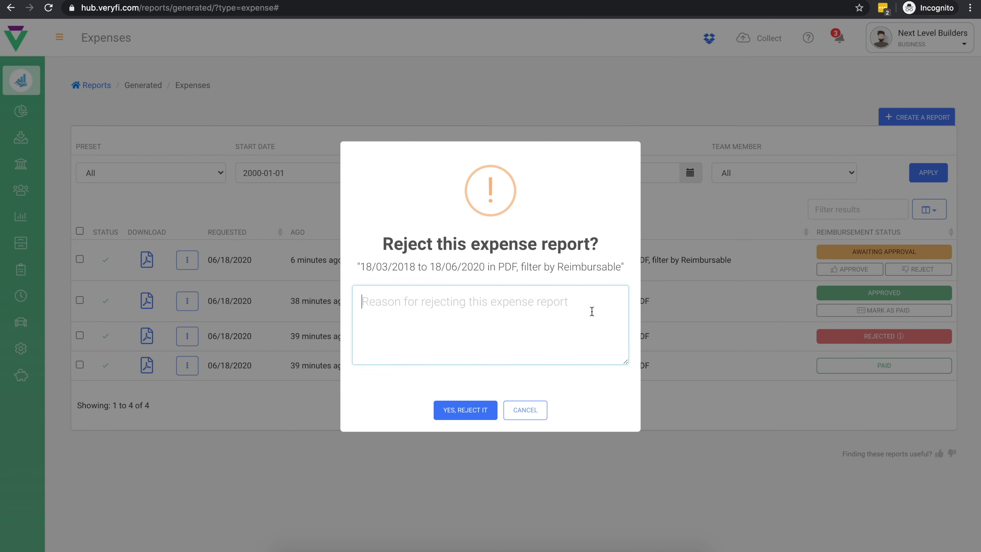
{"action": "left_click", "coordinate": [525, 409]}
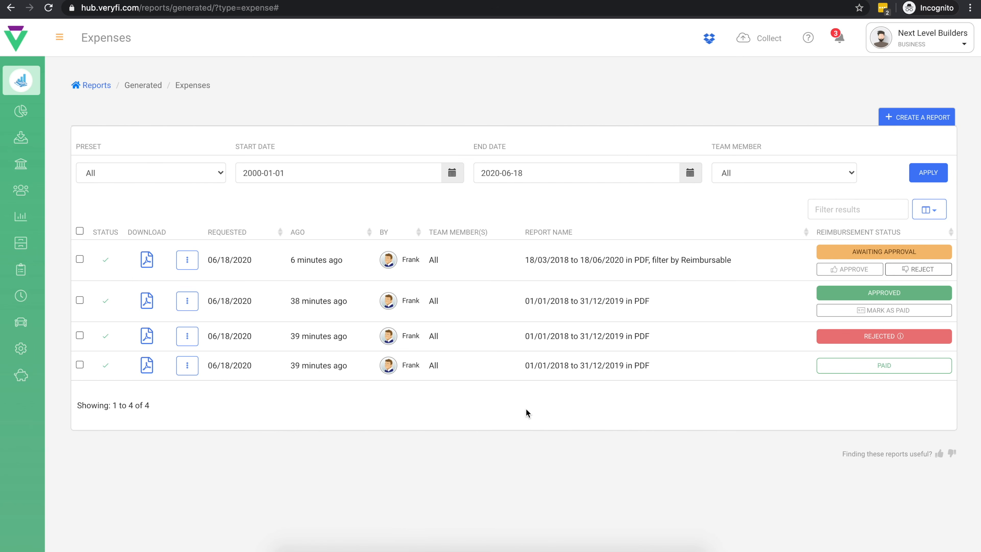
Approve the 18/03/2018 to 18/06/2020 expense report and confirm the approval.
{"action": "left_click", "coordinate": [852, 269]}
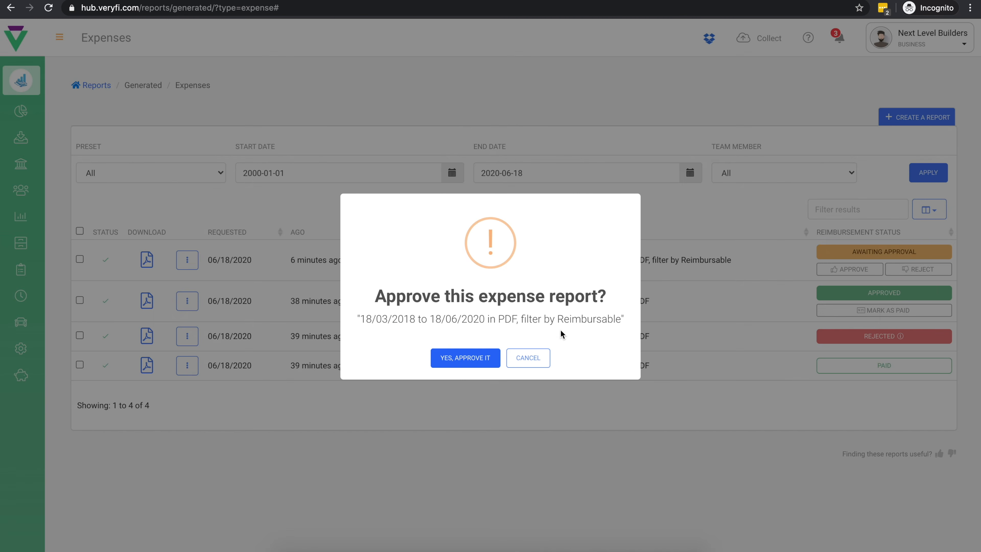
{"action": "left_click", "coordinate": [469, 361]}
{"action": "left_click", "coordinate": [488, 352]}
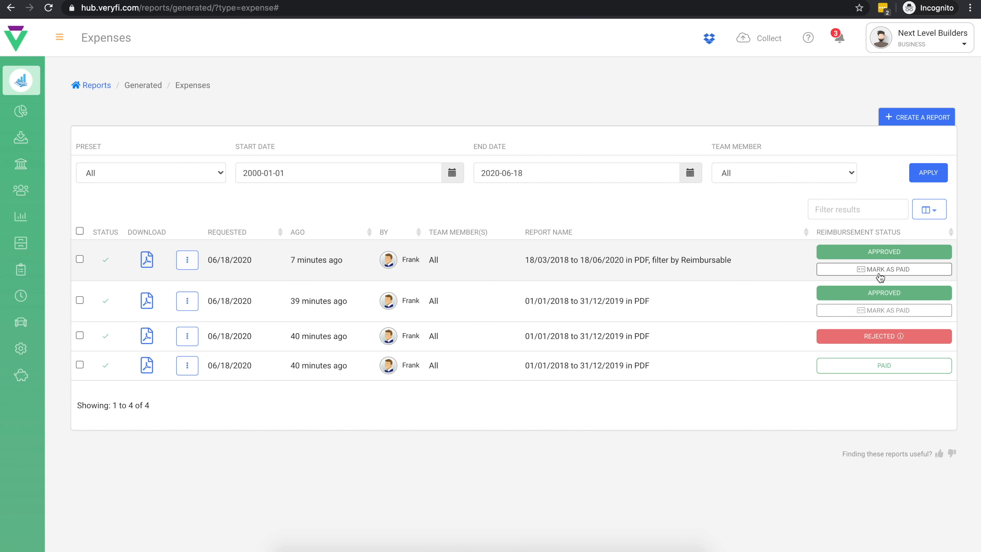
Mark the approved 18/03/2018 to 18/06/2020 expense report as paid.
{"action": "left_click", "coordinate": [896, 271]}
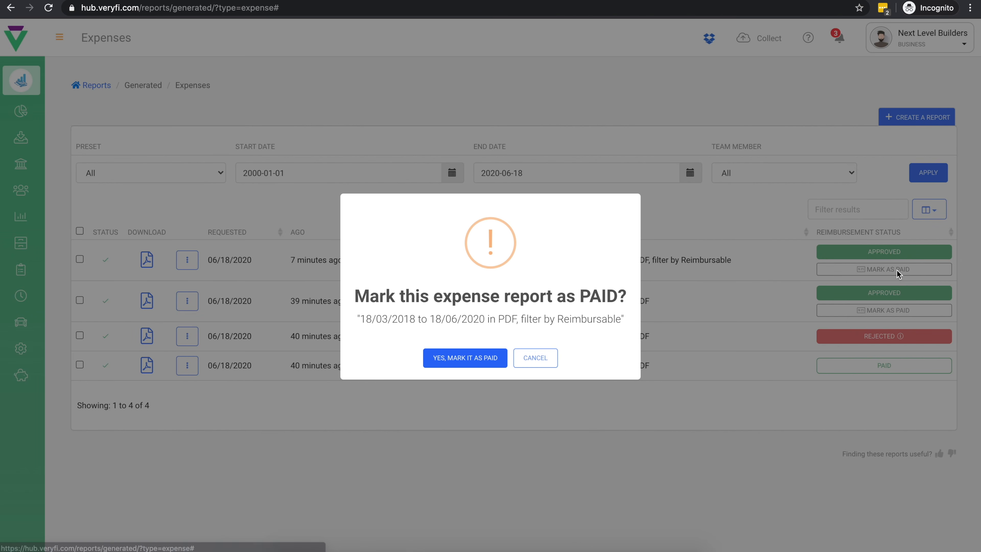
{"action": "left_click", "coordinate": [498, 357]}
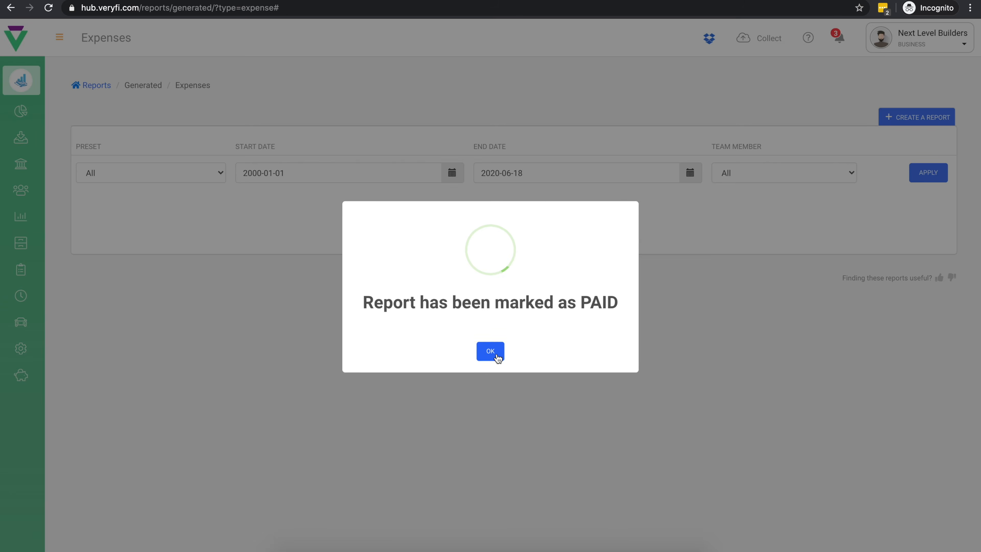
{"action": "left_click", "coordinate": [497, 355]}
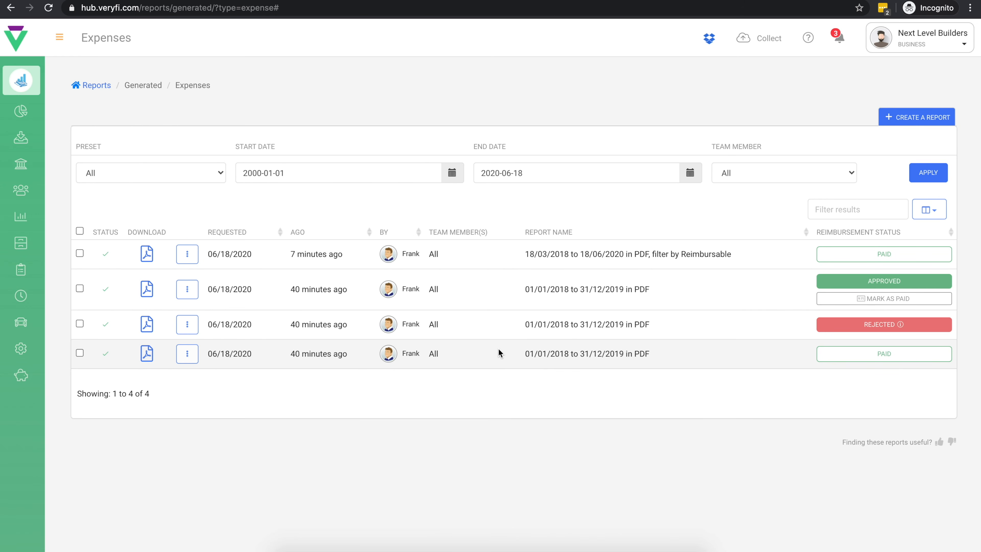